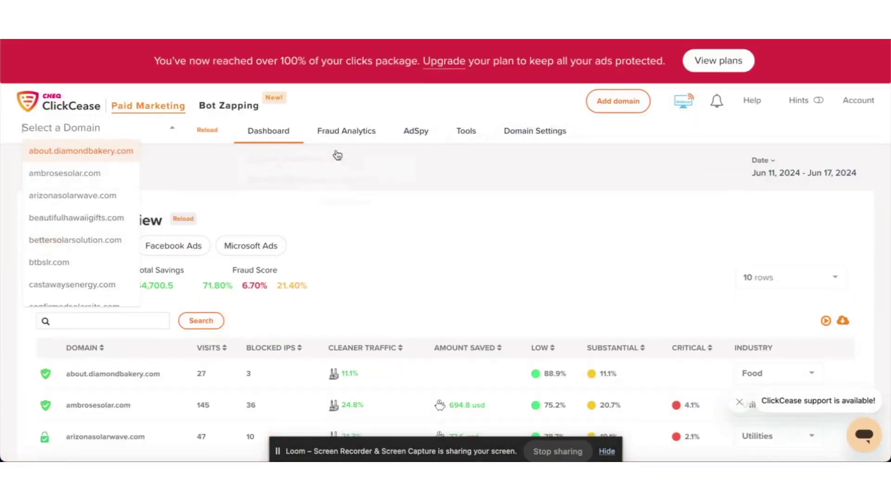
Switch the ClickCease dashboard to thecovertcode.com, picked from the end of the domain list.
left_click_drag(348, 163, 521, 203)
left_click(345, 112)
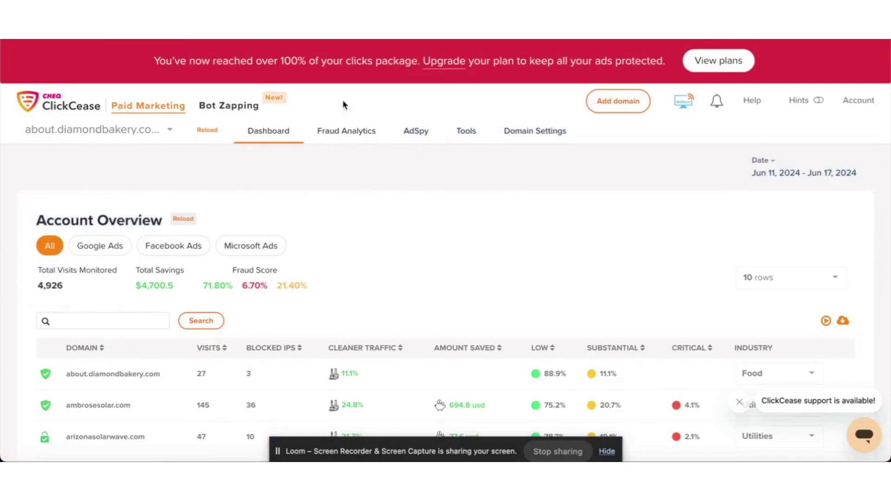
left_click(139, 134)
scroll(115, 257, "down", 5)
scroll(114, 260, "down", 10)
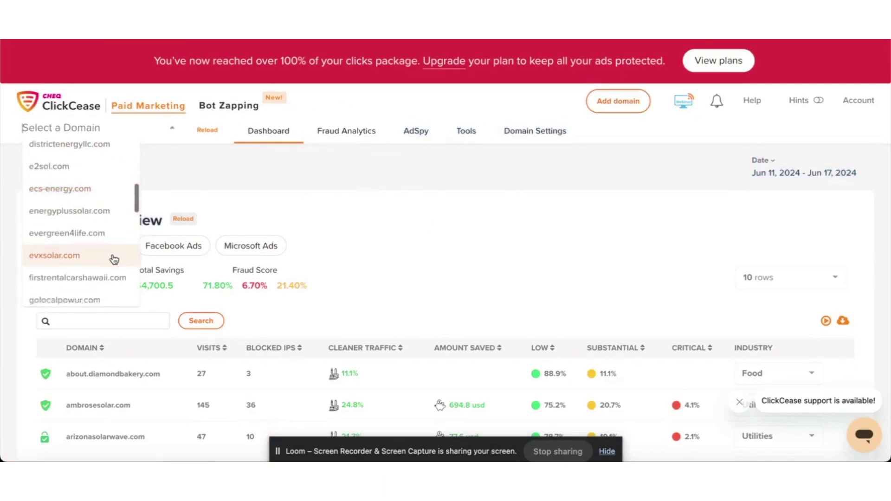
scroll(114, 258, "down", 3)
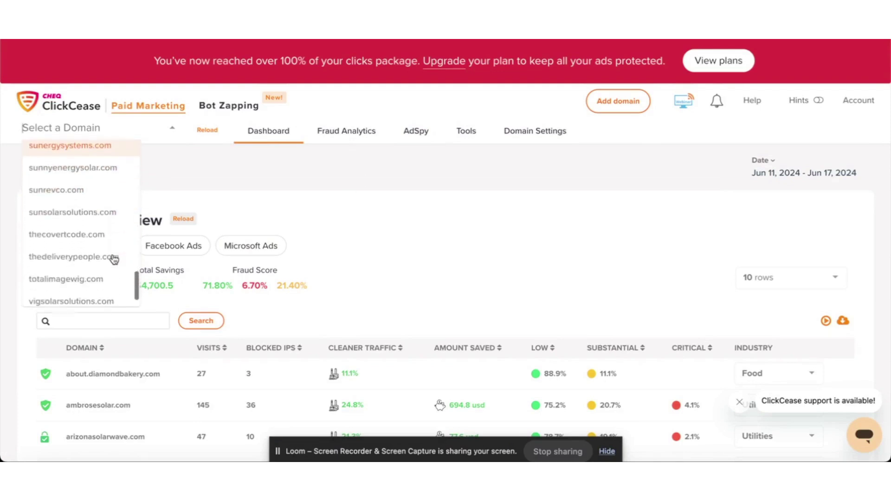
left_click(87, 212)
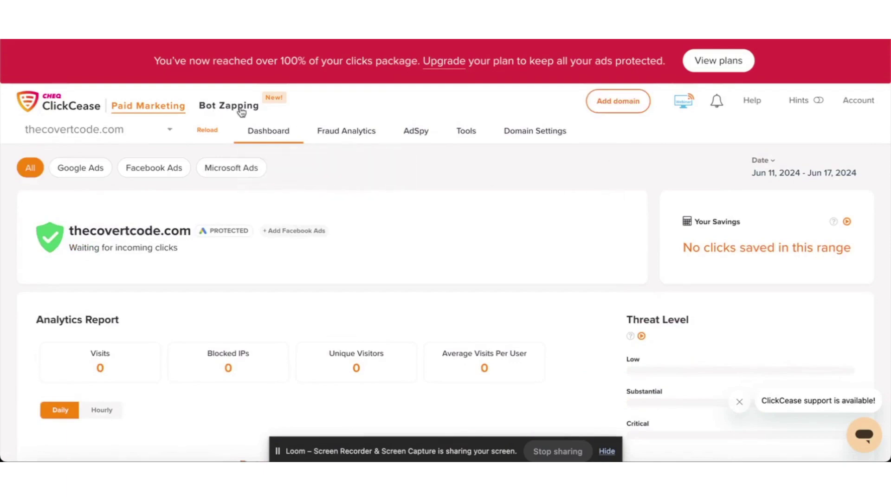
Switch to Bot Zapping, dismiss the password prompt, and cancel the Add domain dialog.
left_click(216, 110)
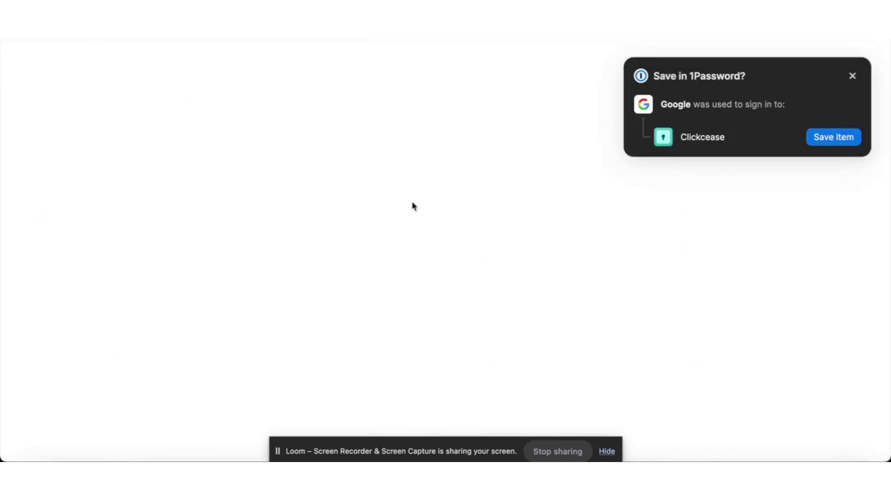
left_click(850, 78)
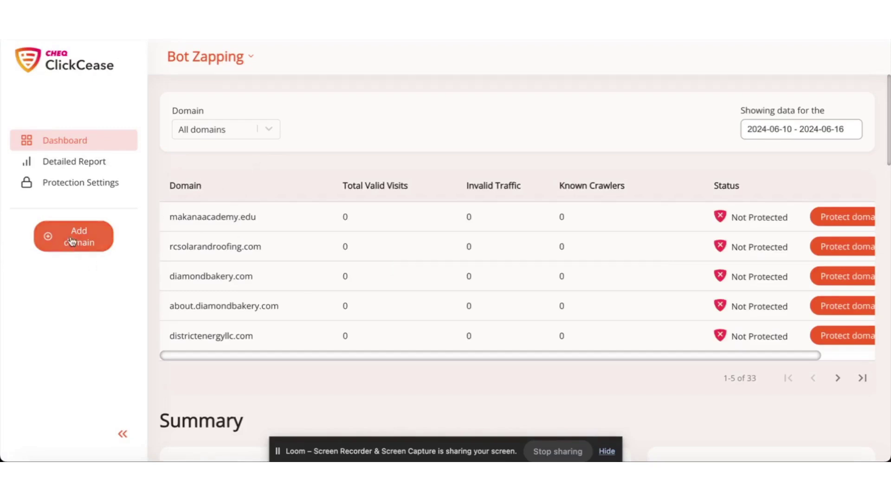
left_click(71, 240)
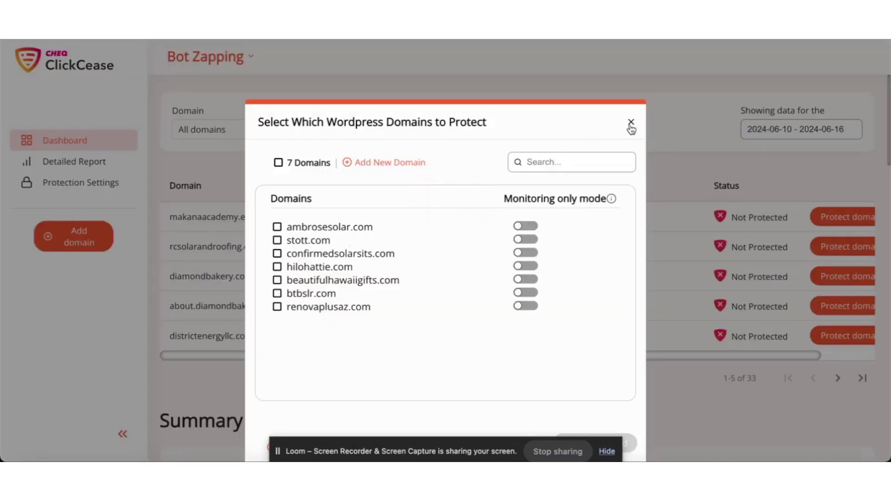
left_click(630, 123)
Scroll the Bot Zapping domain list and go to Protection Settings.
scroll(399, 273, "down", 3)
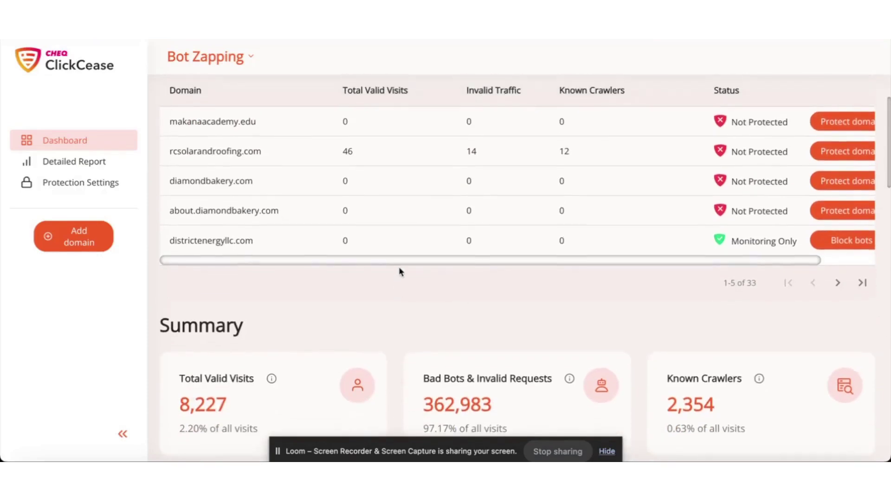
scroll(399, 271, "down", 3)
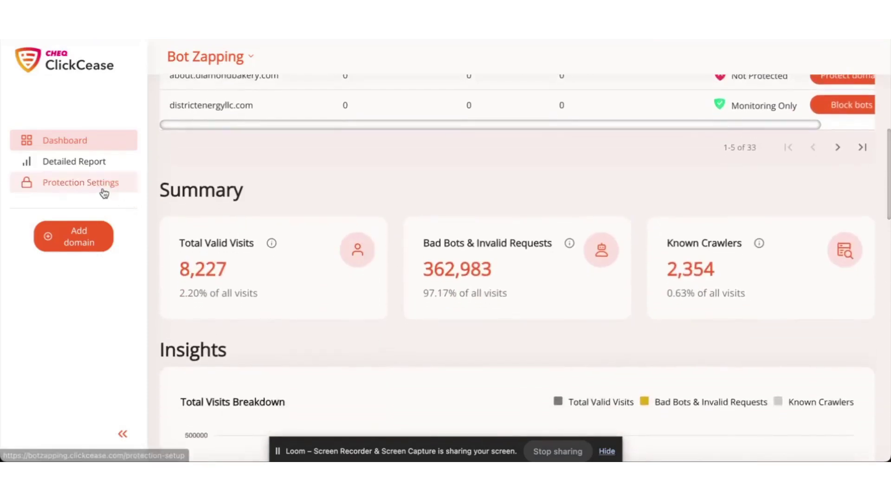
left_click(104, 193)
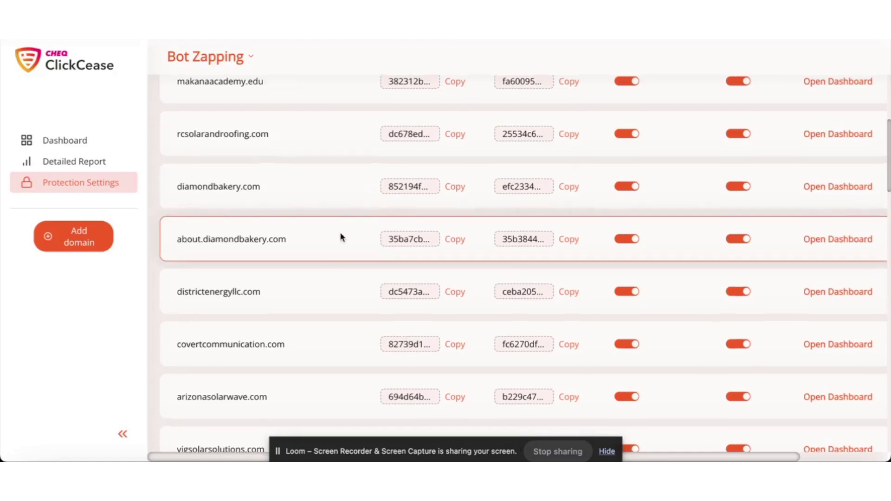
Filter the protection settings domain list by searching 'thec'.
scroll(341, 238, "up", 6)
scroll(342, 238, "down", 1)
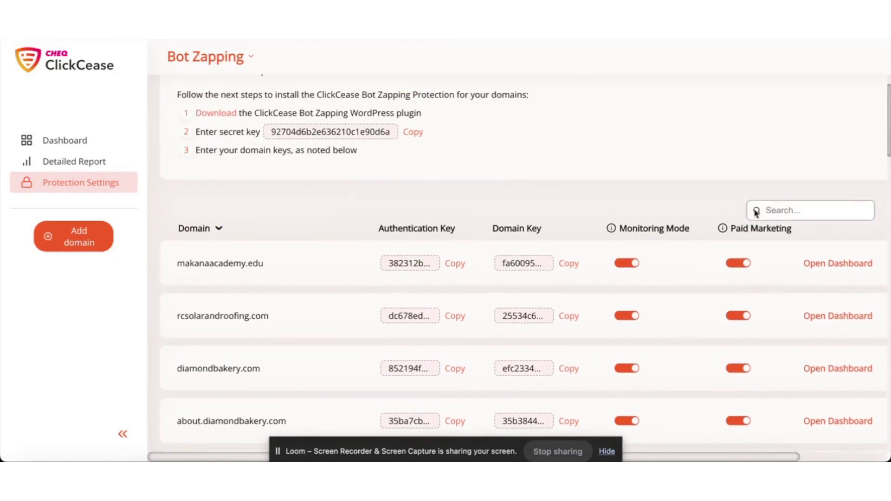
left_click(793, 204)
type("thecov")
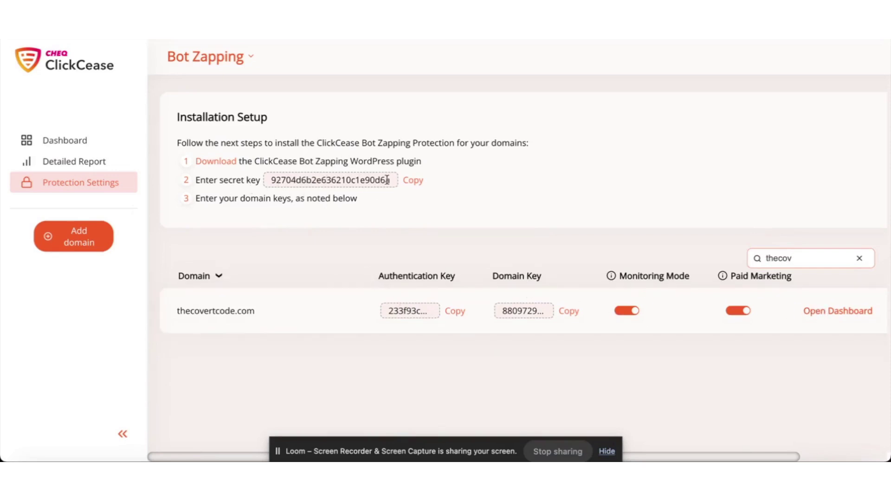
Open The Covert Code website in a new browser tab.
key("super+t")
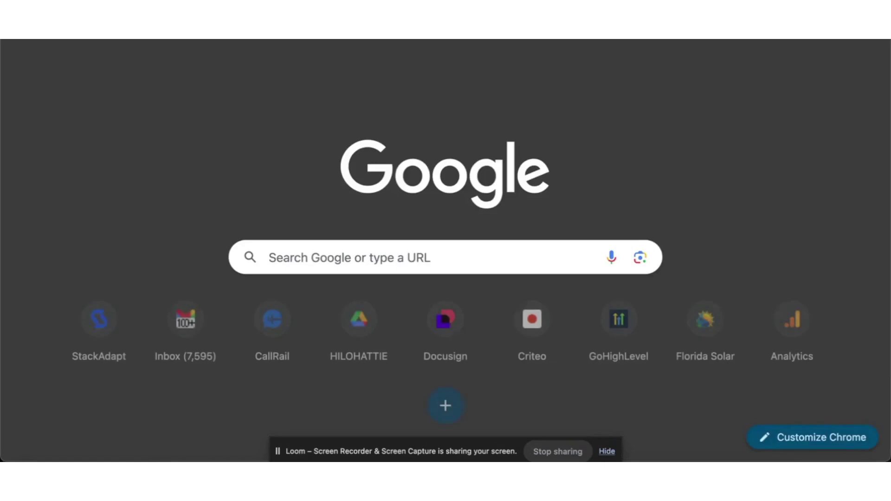
type("thec")
key("Return")
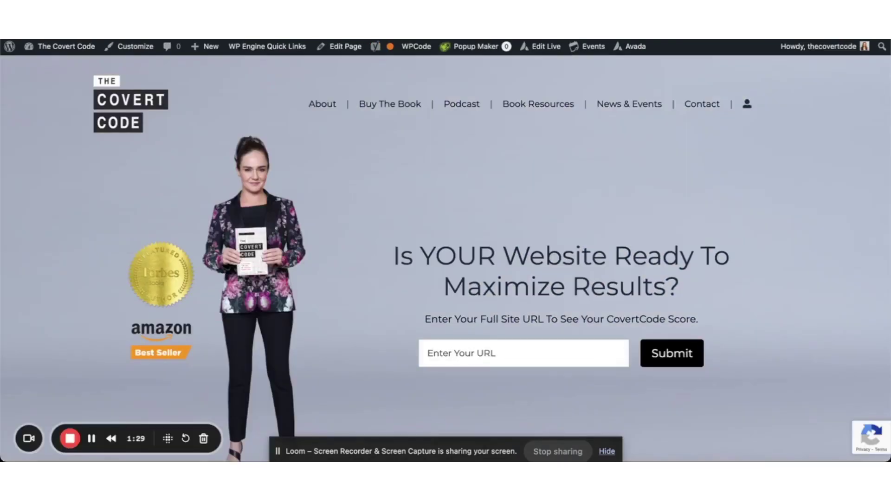
Go to Plugins > Installed Plugins in the site's wp-admin.
mouse_move(50, 47)
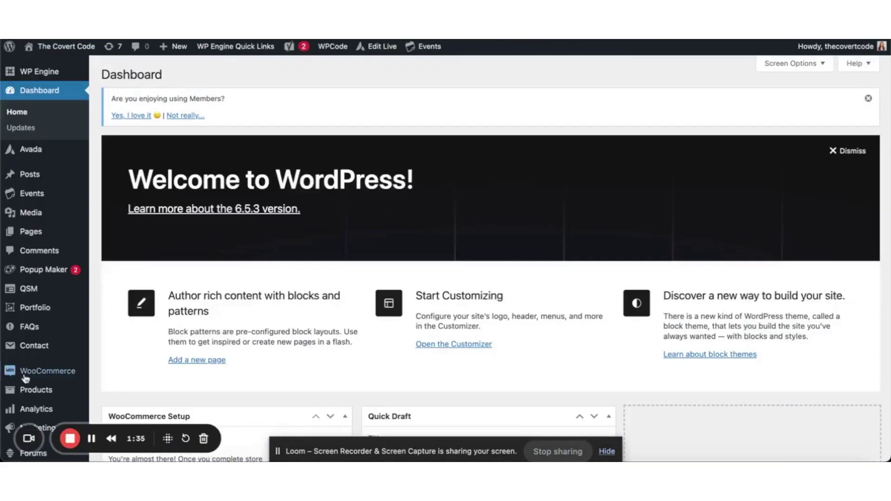
mouse_move(29, 390)
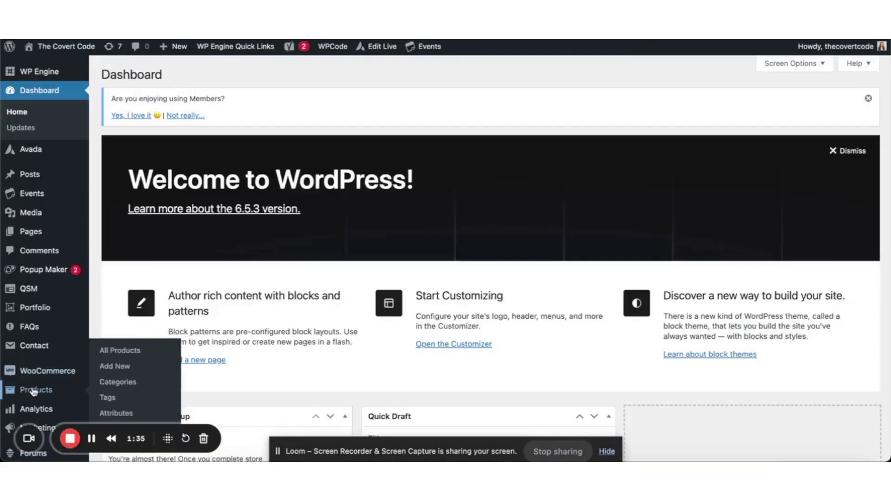
scroll(32, 391, "down", 3)
scroll(32, 391, "down", 2)
mouse_move(40, 341)
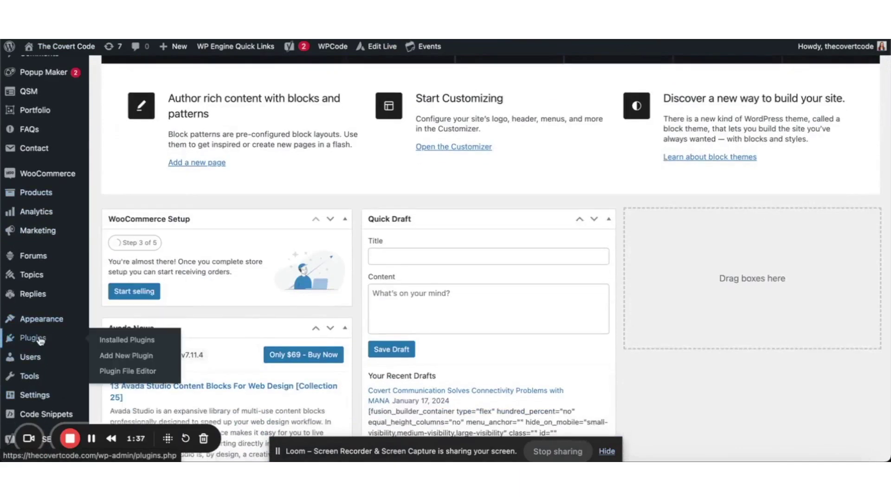
left_click(124, 341)
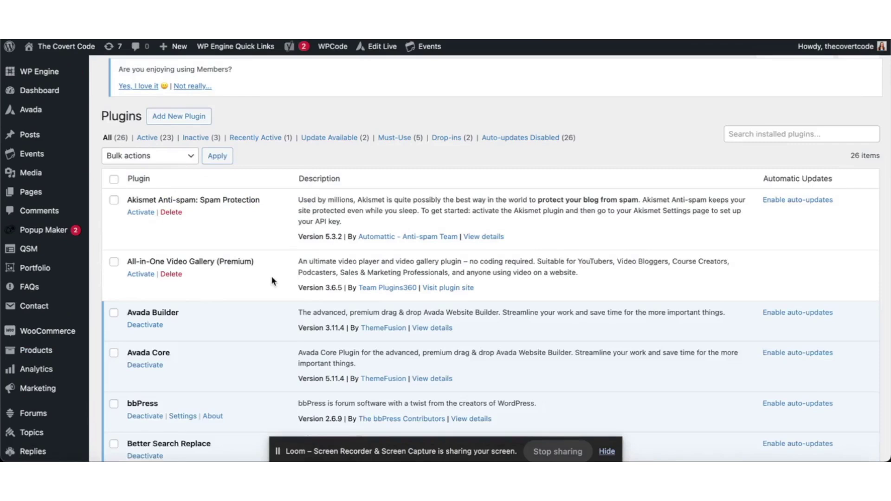
Search the installed plugins for 'cli' to show Clickcease - Click Fraud Protection.
scroll(421, 254, "down", 1)
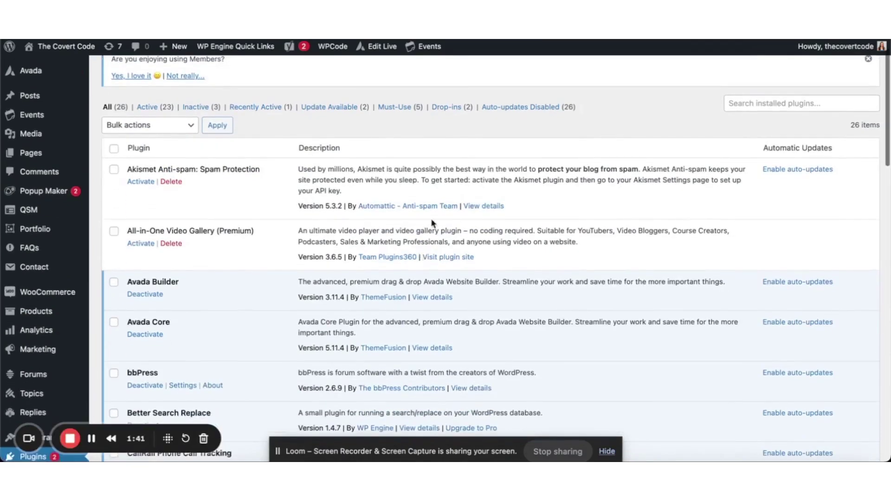
scroll(431, 224, "up", 1)
left_click(735, 139)
type("click")
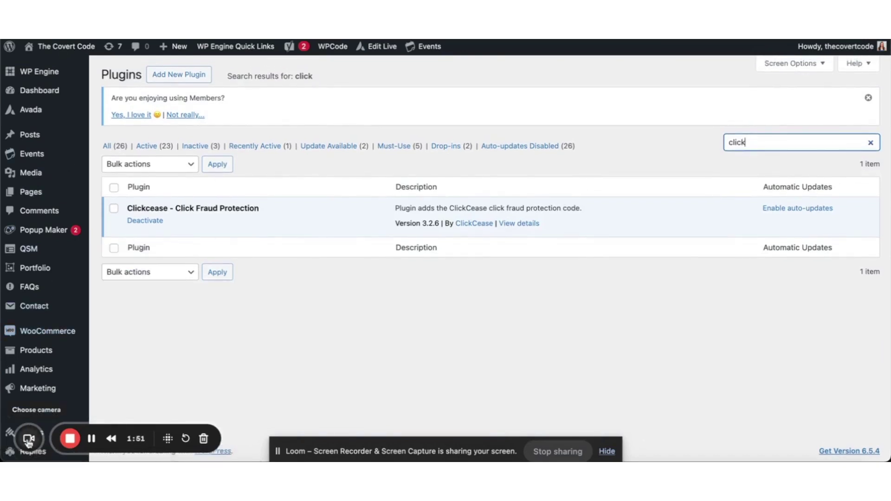
left_click_drag(29, 439, 83, 346)
Open the ClickCease plugin's settings page from the WordPress sidebar.
left_click(82, 346)
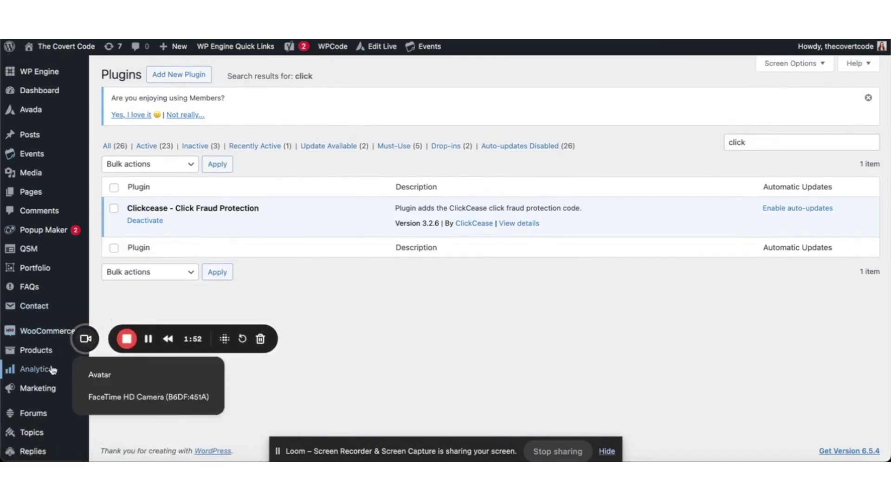
left_click(19, 308)
scroll(21, 319, "down", 10)
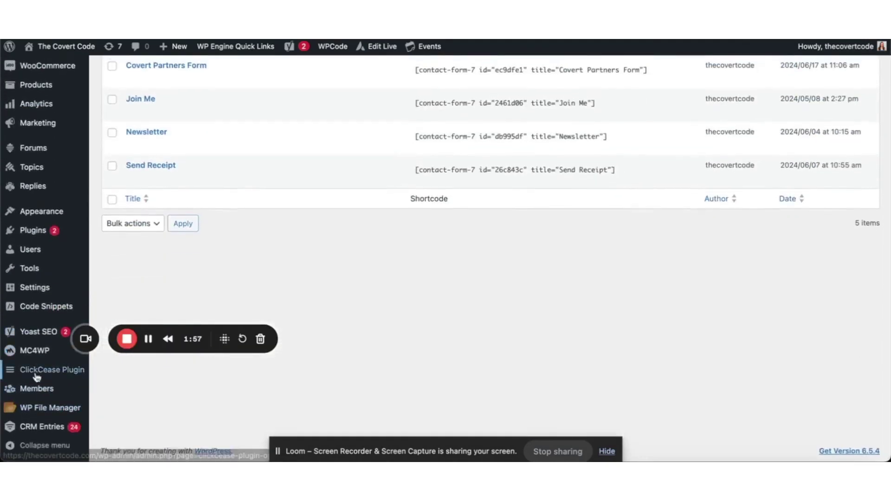
left_click(36, 376)
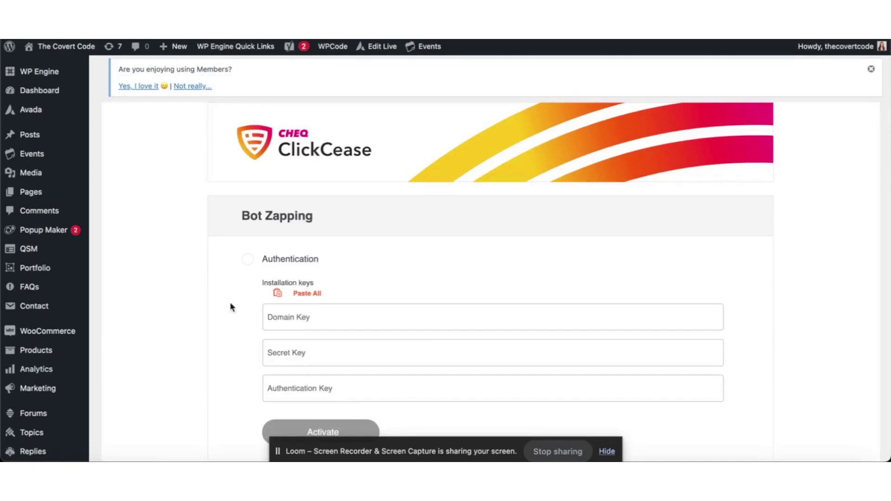
Review the activated Bot Zapping authentication keys and return to ClickCease protection settings.
scroll(395, 307, "down", 3)
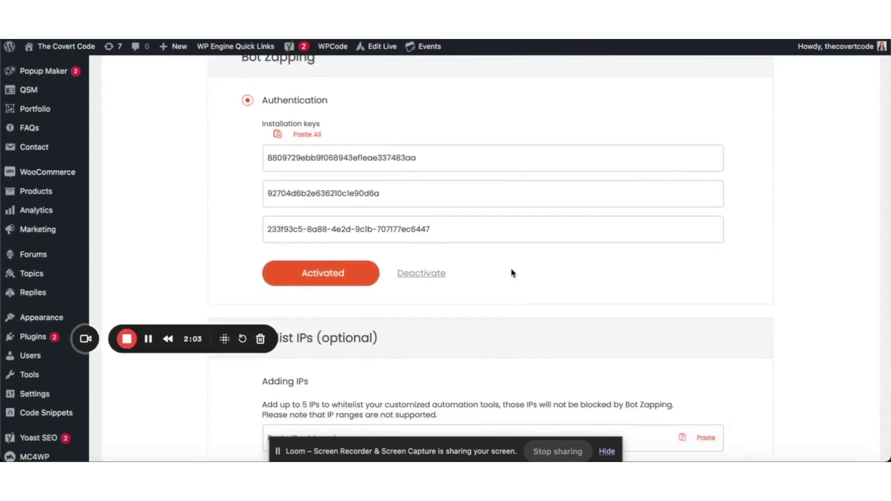
scroll(513, 272, "up", 2)
key("ctrl+Tab")
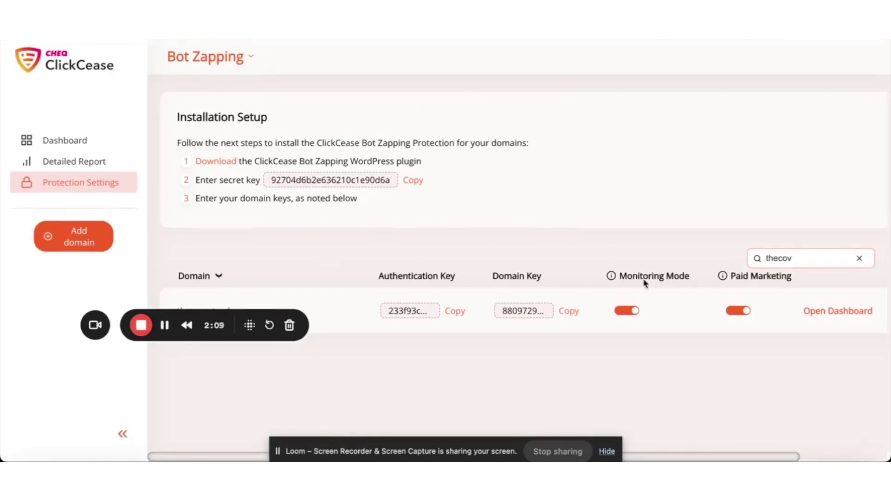
Toggle Monitoring Mode on the domain row and bring up the product selector.
left_click(633, 313)
left_click(617, 314)
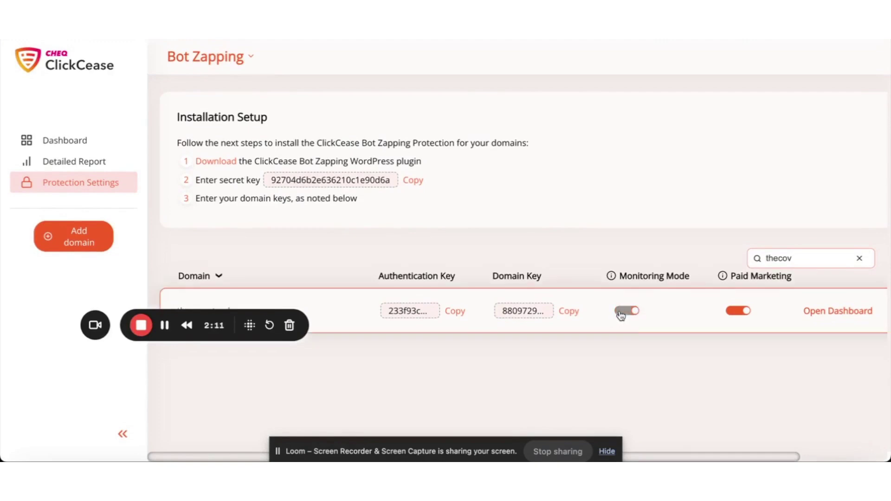
left_click(617, 314)
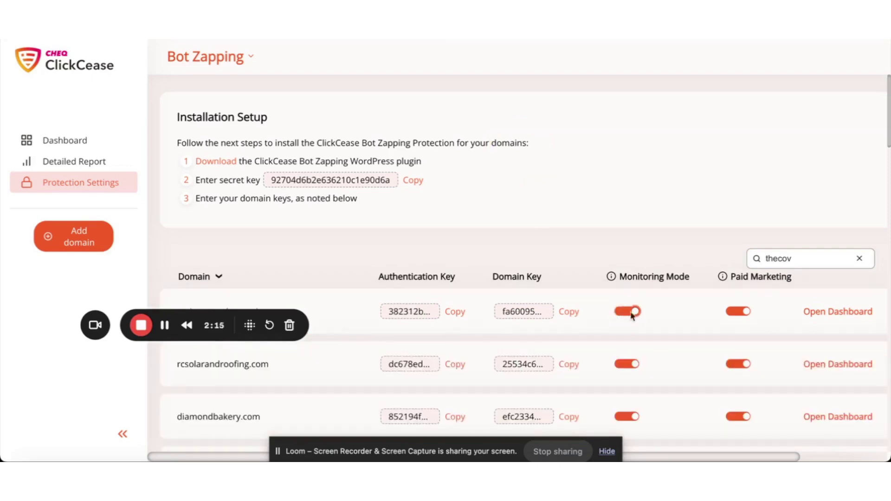
mouse_move(610, 278)
left_click(246, 58)
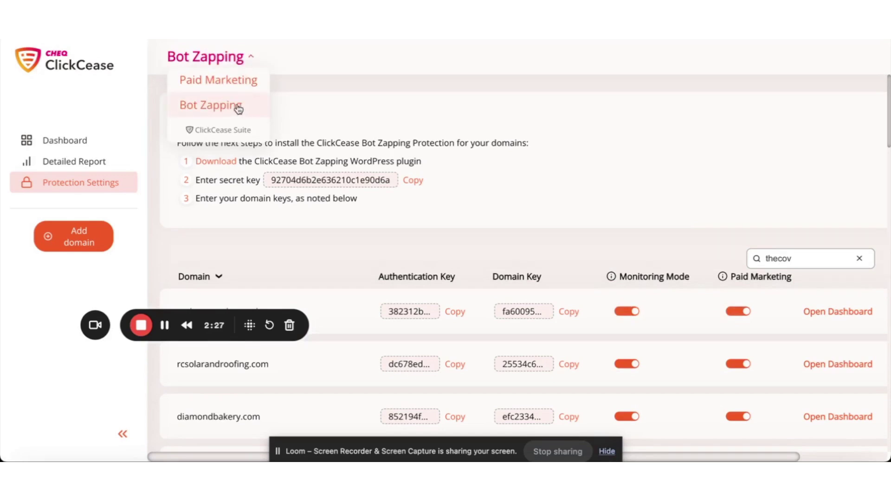
Switch to Paid Marketing and sign in with the Google account.
left_click(227, 83)
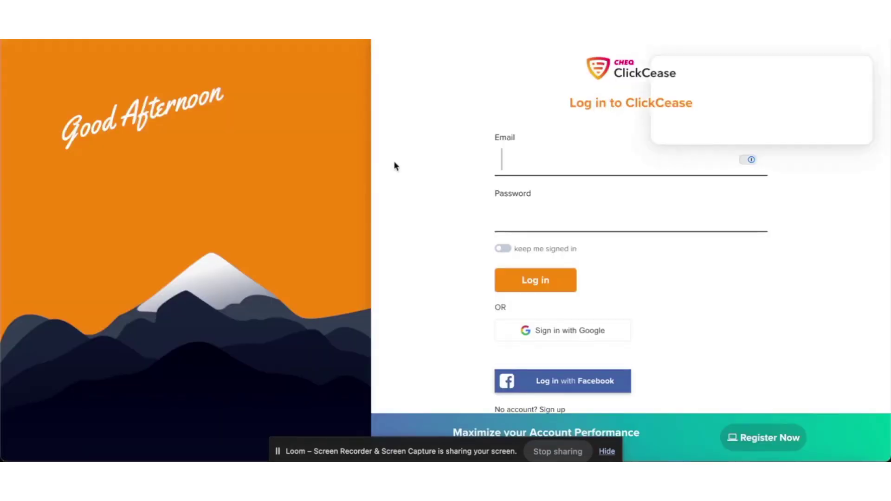
left_click(562, 330)
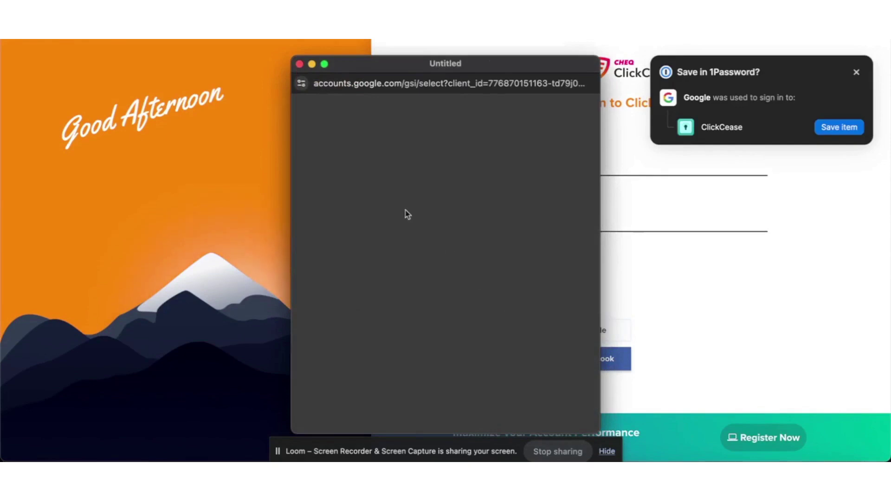
left_click(395, 222)
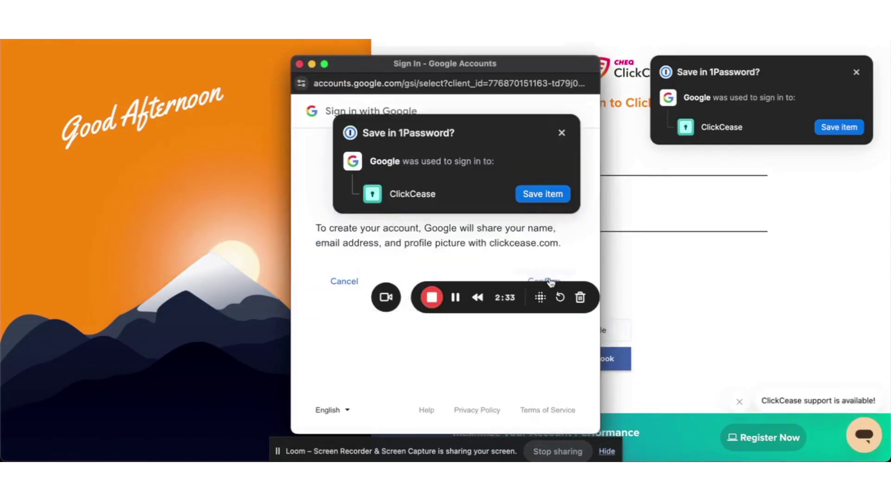
left_click(545, 277)
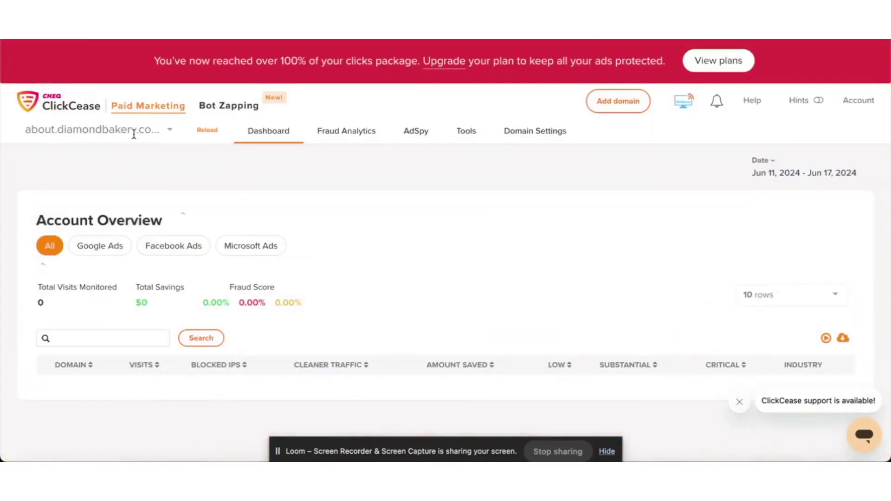
Select thecovertcode.com in the domain selector by searching 'the'.
left_click(134, 135)
type("the")
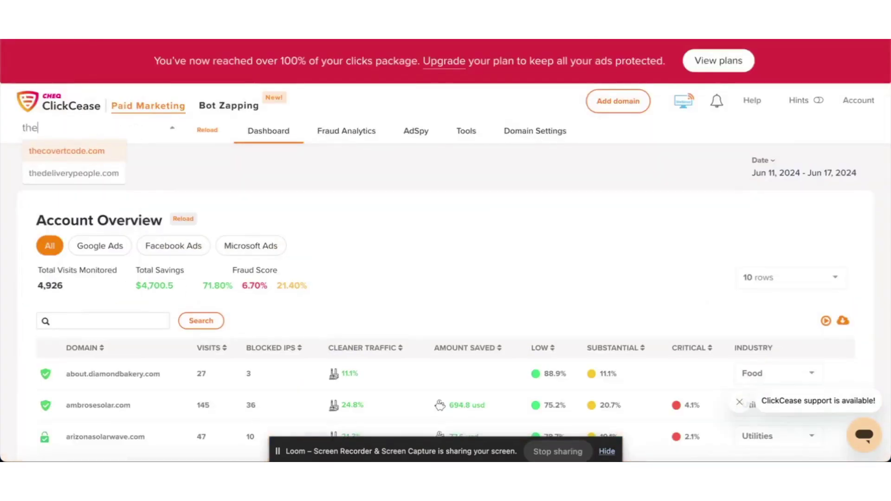
left_click(108, 152)
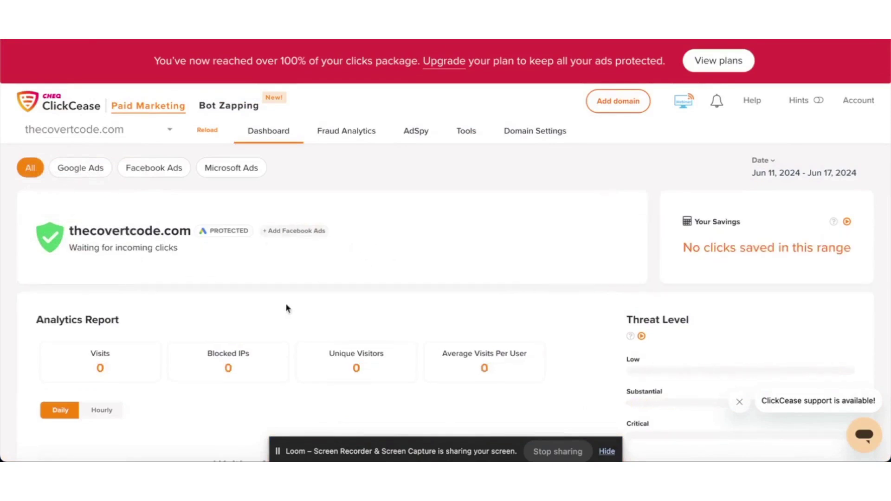
mouse_move(539, 127)
Search Google for 'google ad' and follow the sponsored Google Ads result.
key("ctrl+t")
type("google ad")
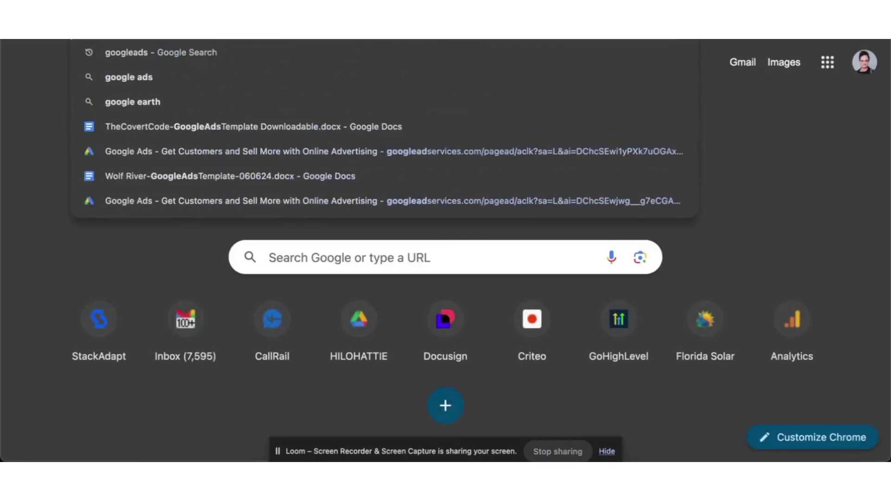
key("Return")
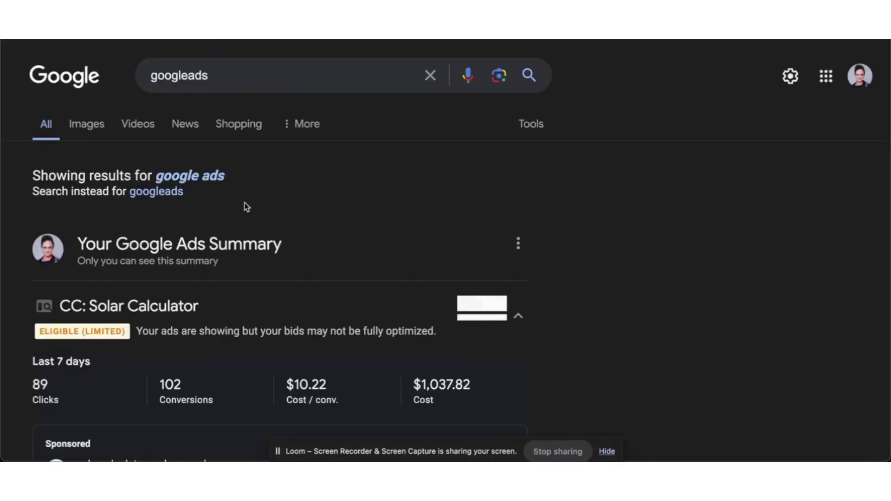
scroll(230, 195, "down", 12)
scroll(230, 195, "down", 9)
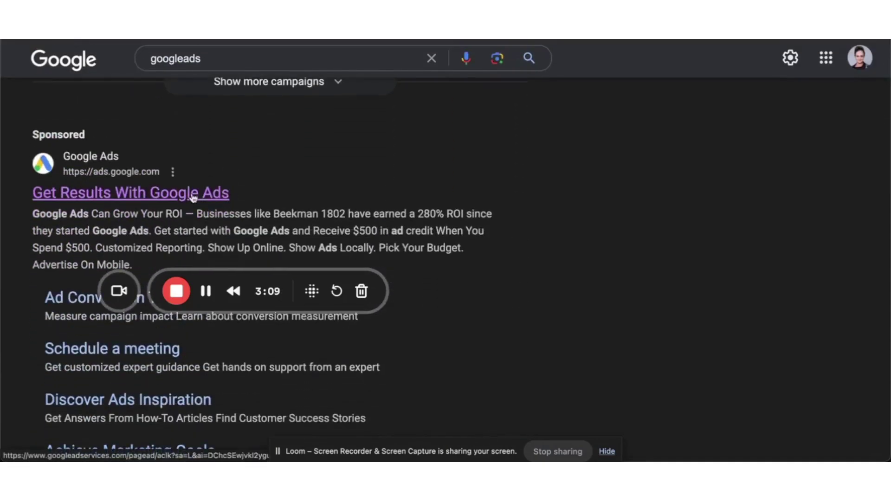
left_click(193, 195)
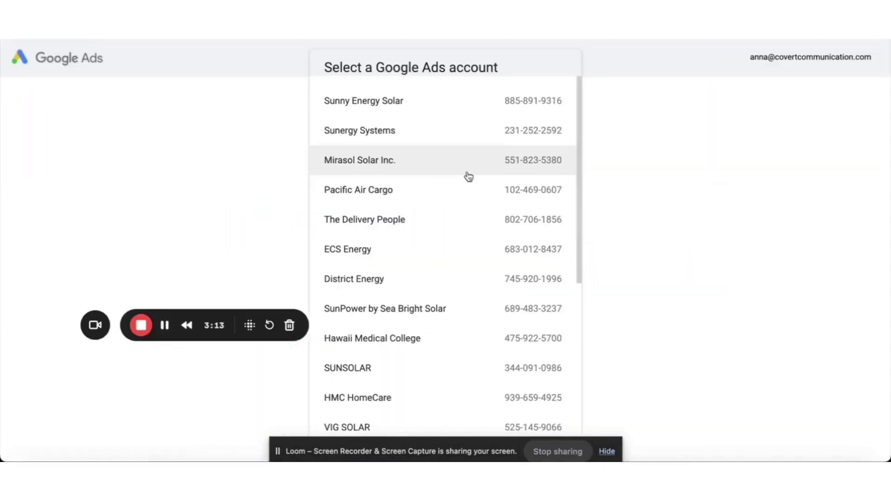
Open the Covert Communication LLC Google Ads account overview.
scroll(443, 240, "down", 5)
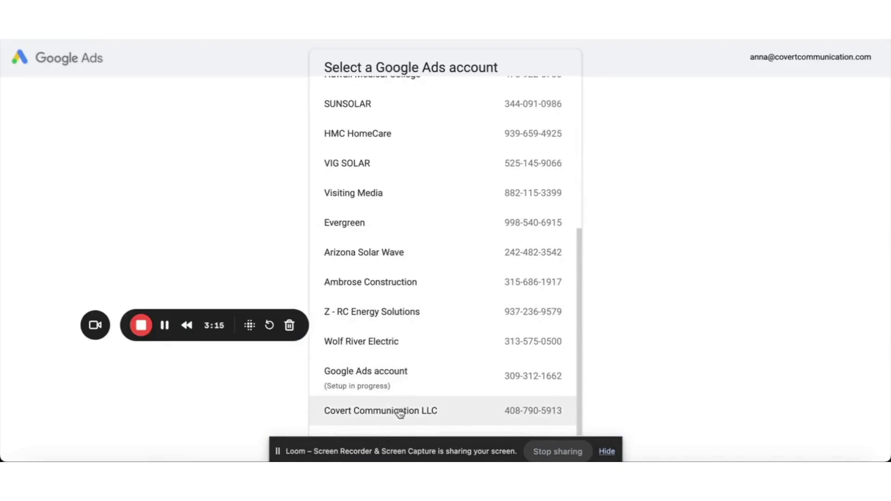
left_click(491, 369)
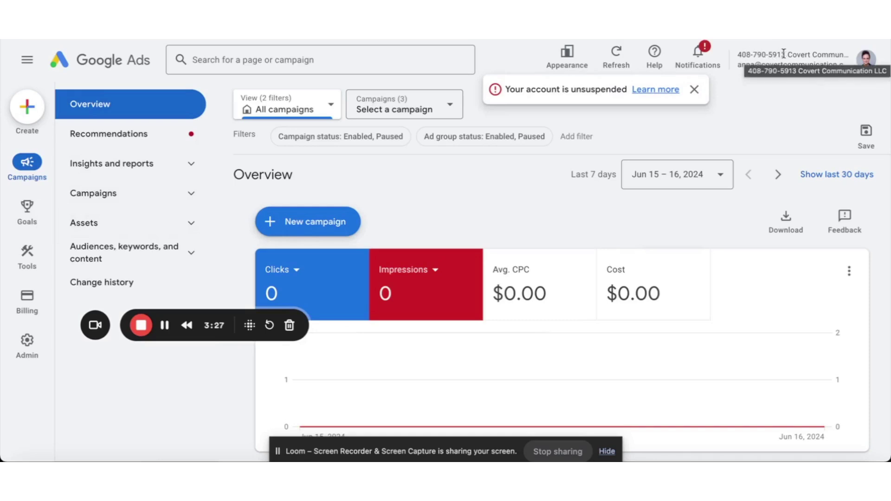
left_click_drag(786, 55, 737, 55)
left_click(768, 108)
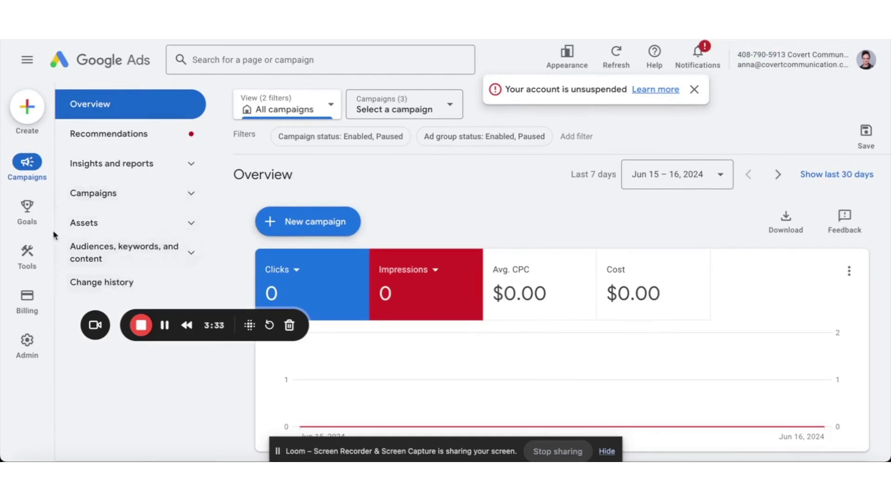
mouse_move(28, 344)
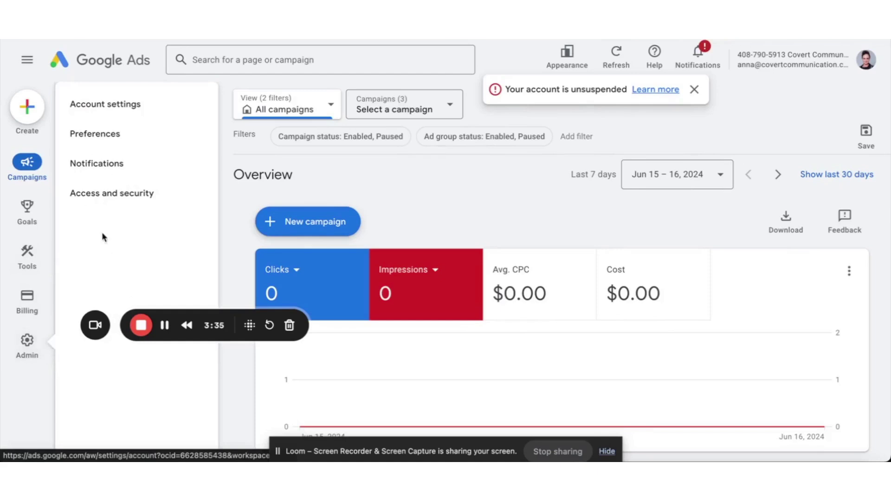
Open Access and security, dismiss the unsuspended notice, and review the Allowed domains setting.
left_click(96, 193)
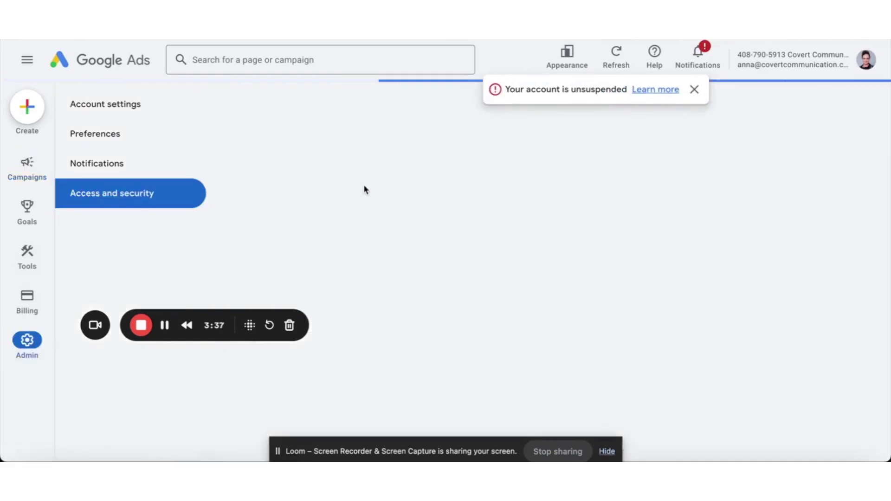
left_click(694, 90)
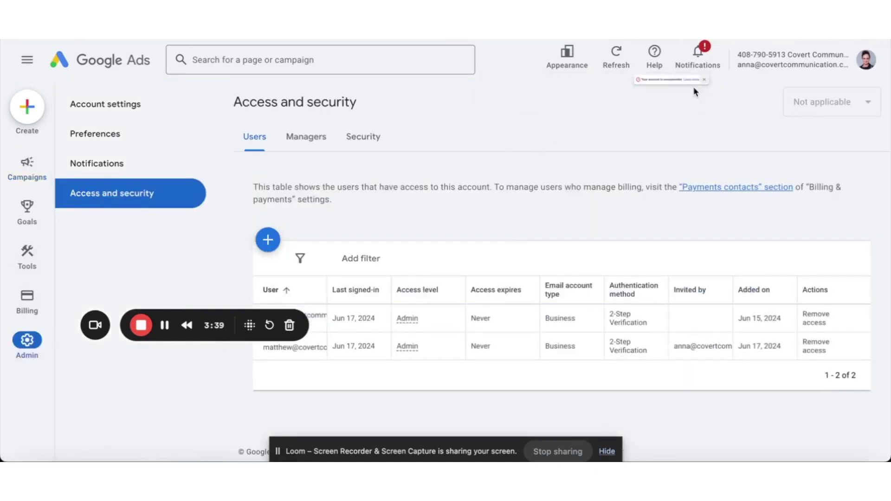
left_click(371, 144)
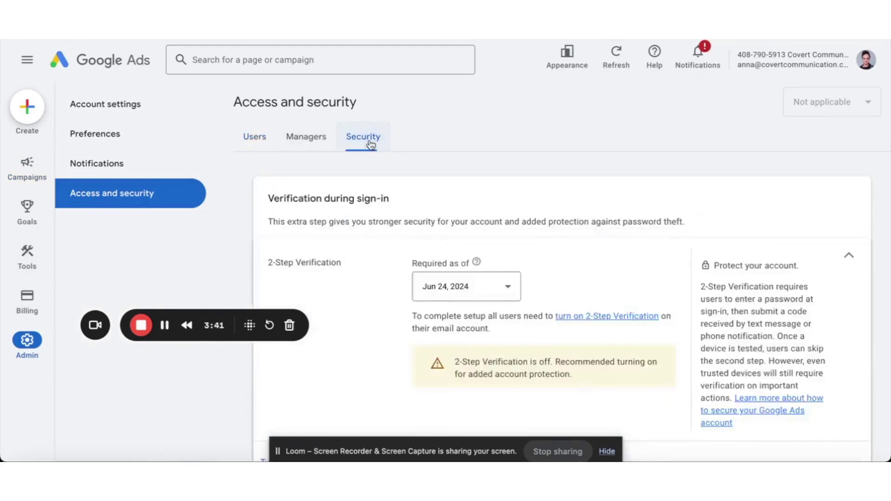
scroll(418, 241, "down", 5)
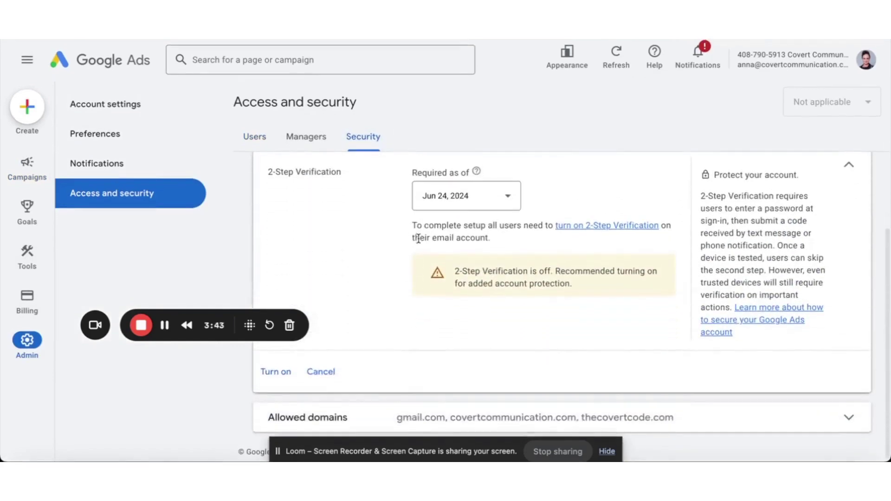
left_click(620, 414)
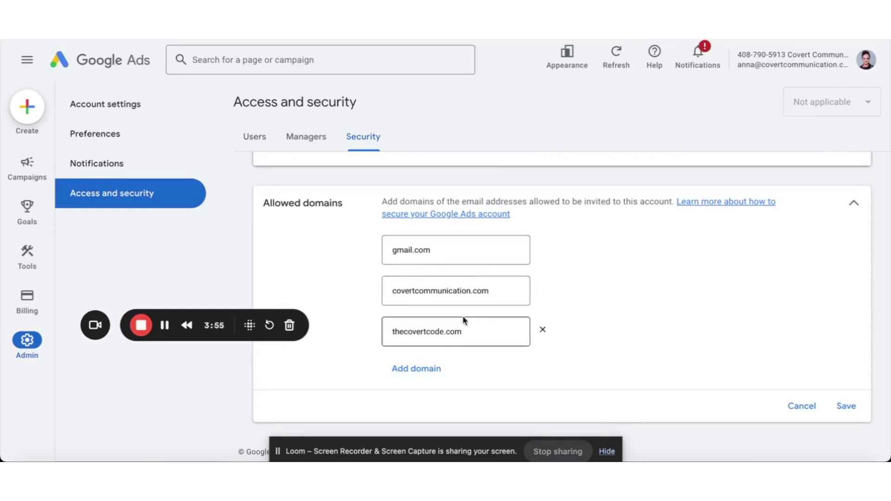
scroll(464, 319, "up", 1)
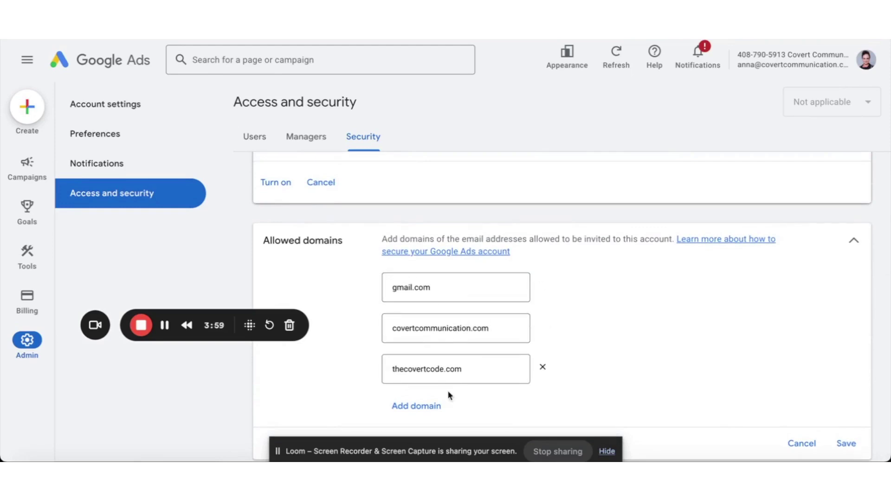
scroll(464, 366, "up", 1)
scroll(391, 181, "up", 2)
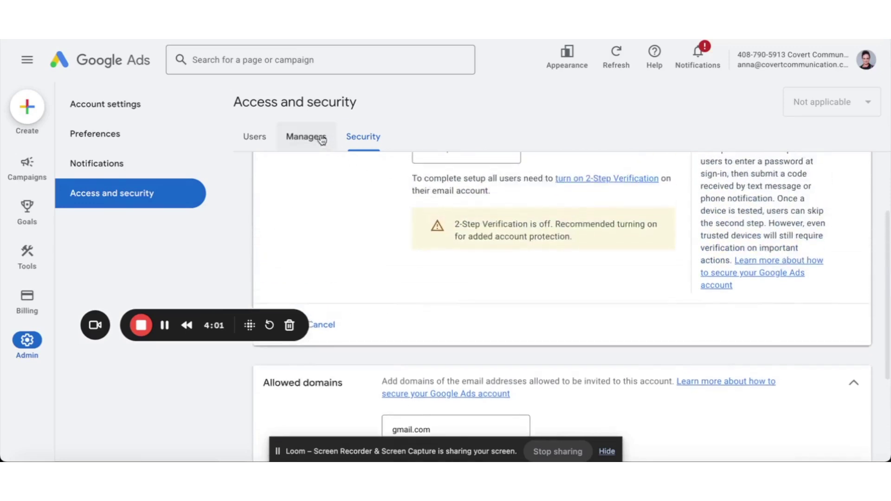
Confirm ClickCease Client Center under Managers, then open ClickCease's Manage Detection Rules.
left_click(317, 137)
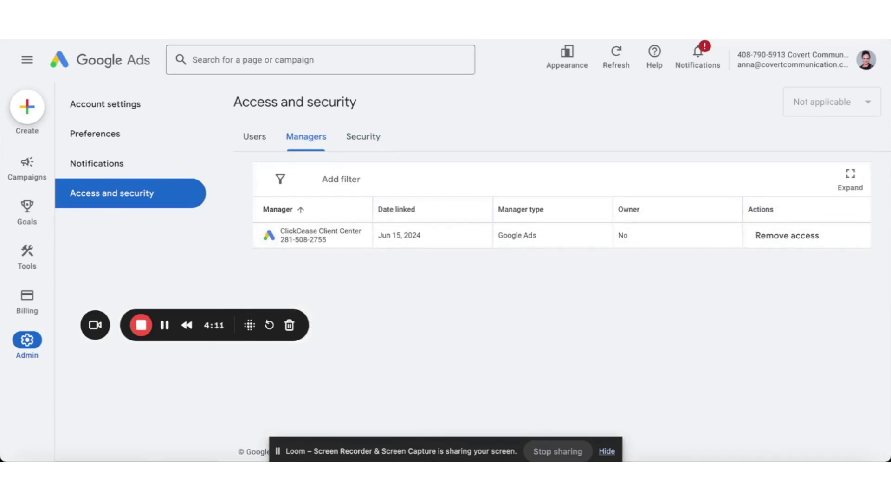
key("ctrl+Tab")
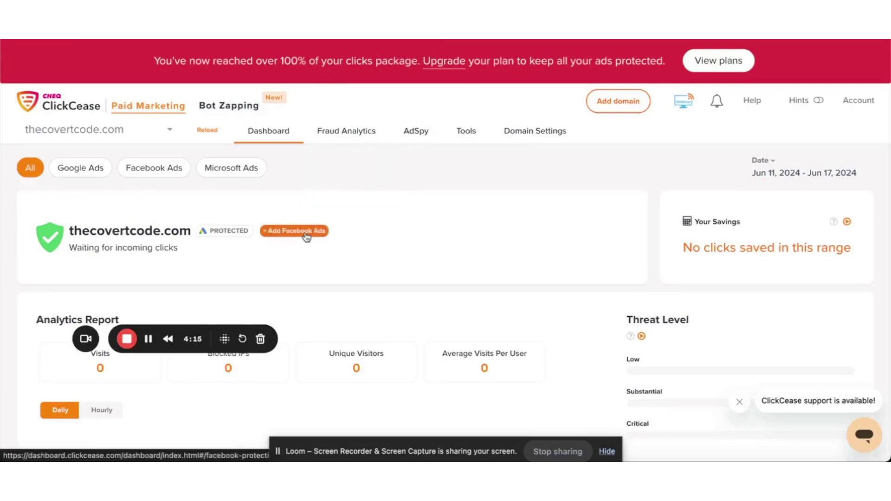
mouse_move(533, 130)
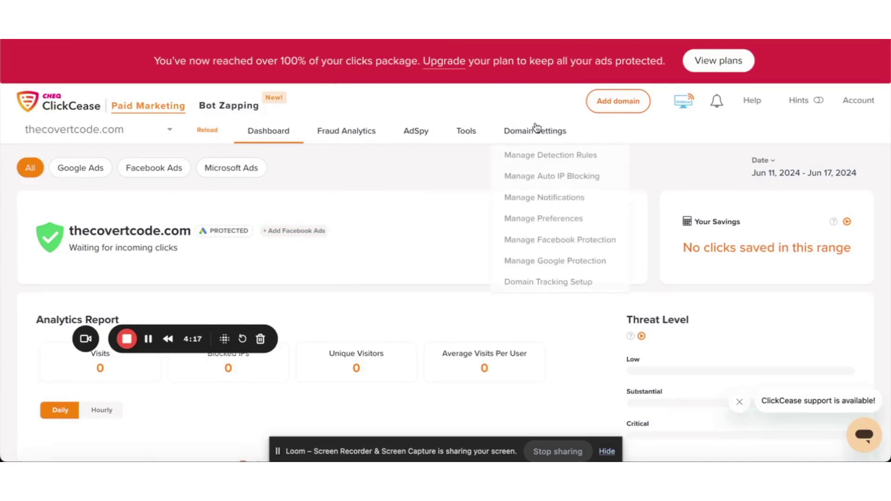
left_click(541, 156)
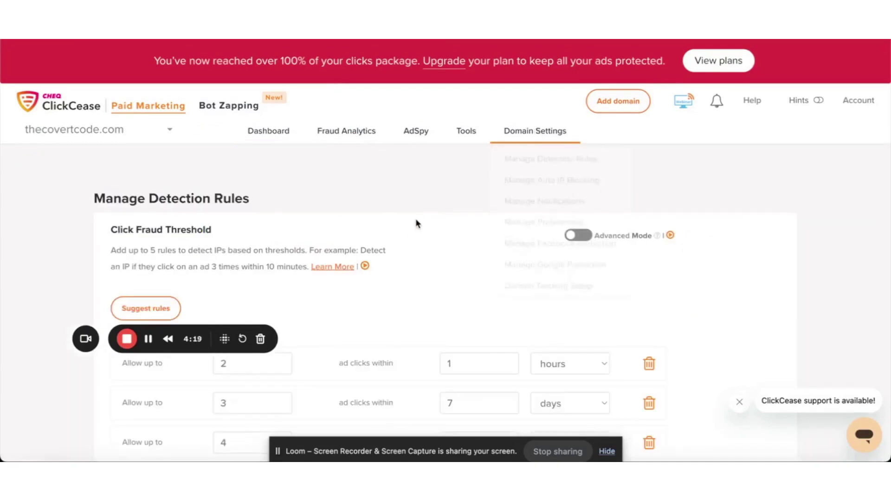
Replace the detection rules with the Advertising suggestions: 2 clicks/10 min, 3/7 days, 5/30 days.
left_click(152, 263)
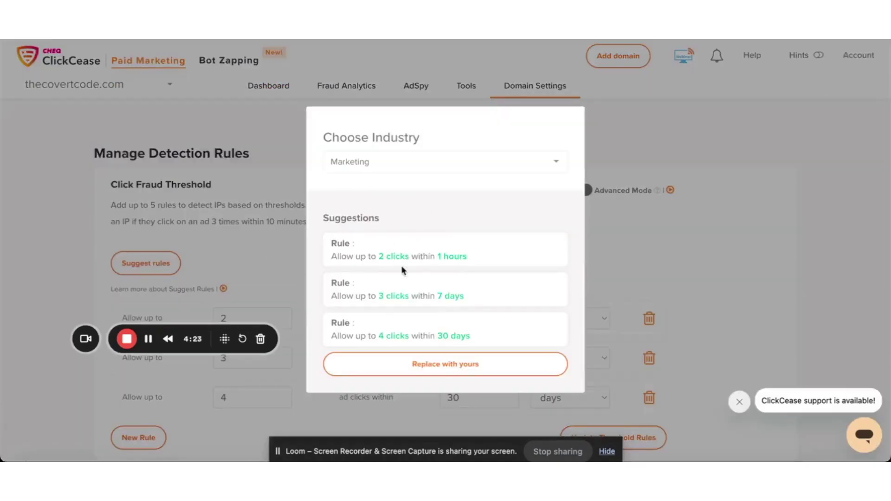
left_click(383, 162)
left_click(369, 208)
left_click(445, 370)
scroll(371, 249, "down", 2)
scroll(370, 247, "down", 1)
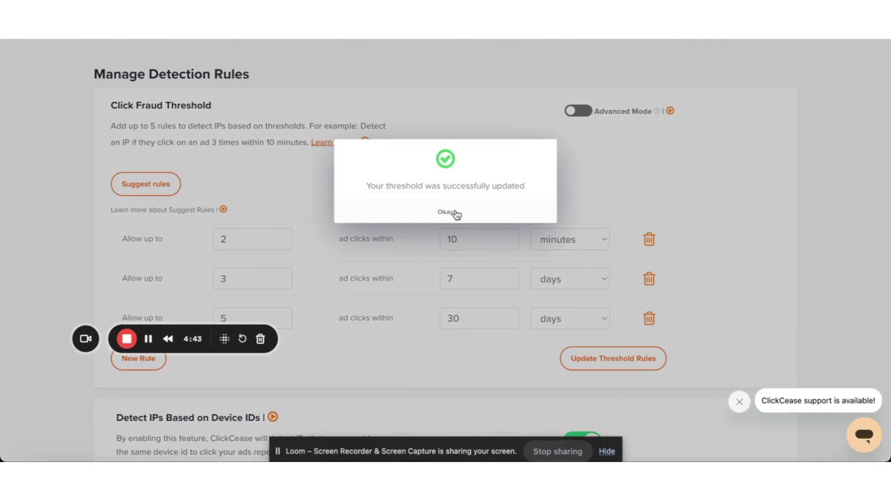
left_click(446, 212)
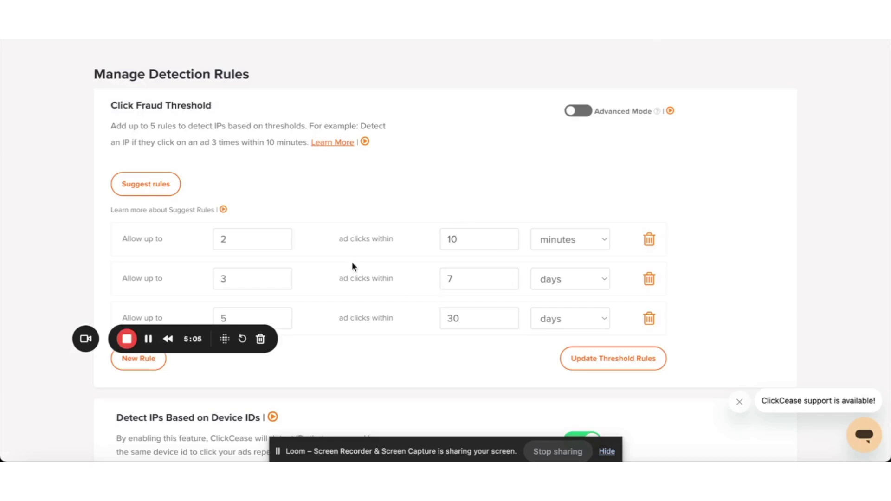
Save the three updated threshold rules and dismiss the success confirmation.
scroll(352, 264, "down", 1)
scroll(352, 266, "up", 1)
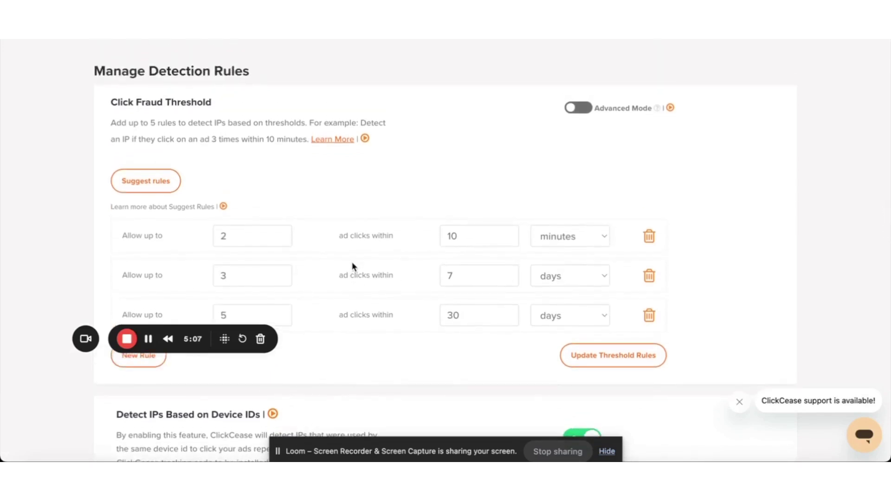
scroll(352, 266, "up", 1)
scroll(351, 261, "down", 2)
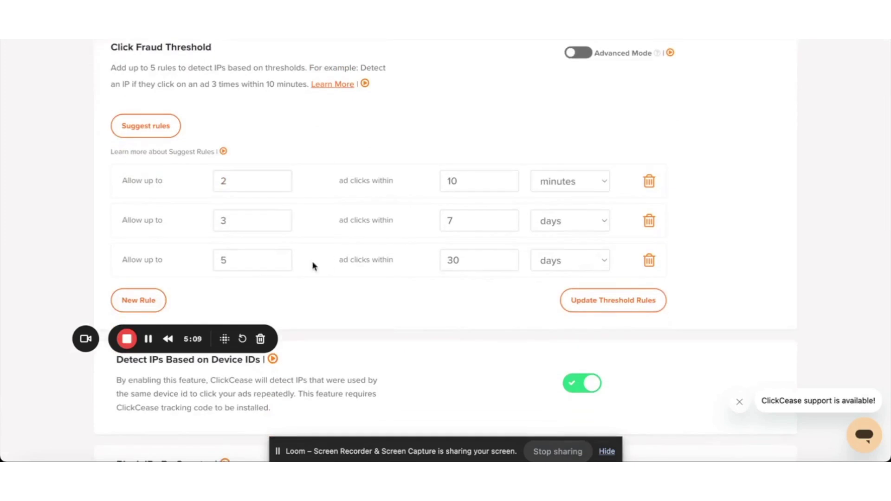
left_click(609, 301)
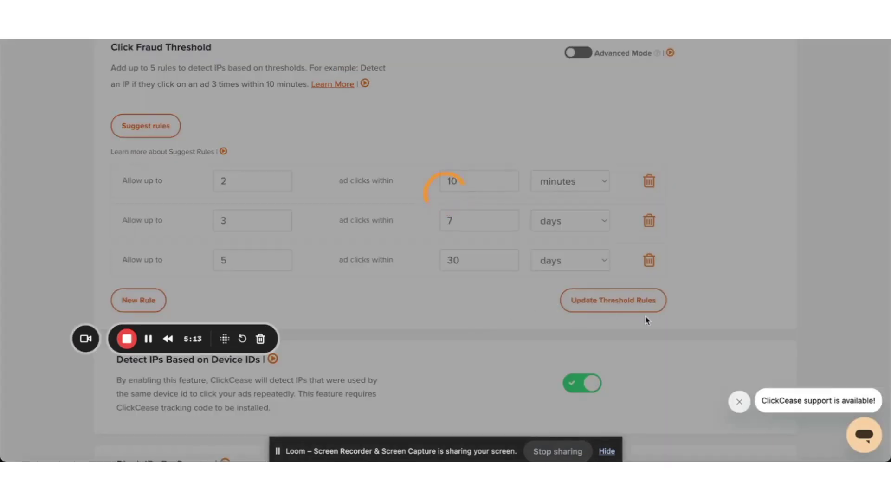
scroll(477, 321, "down", 8)
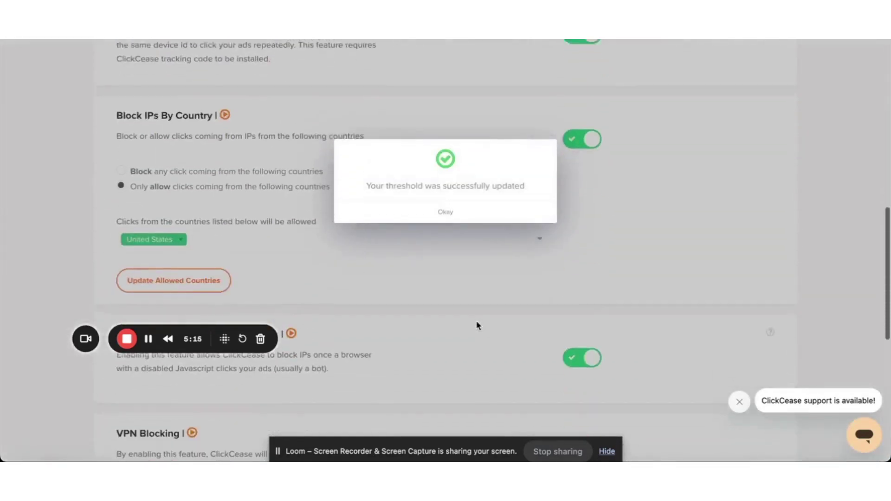
left_click(446, 212)
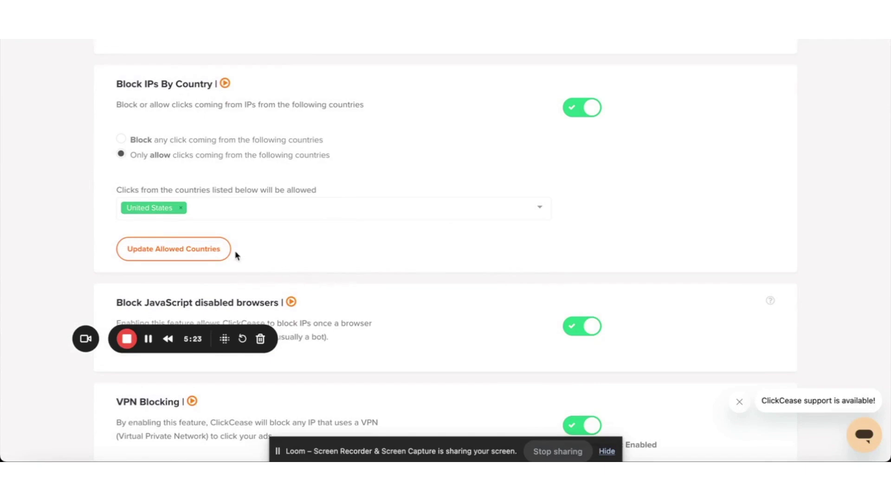
Review the country, JavaScript-disabled, VPN and behaviour blocking options, which remain enabled.
scroll(387, 239, "down", 4)
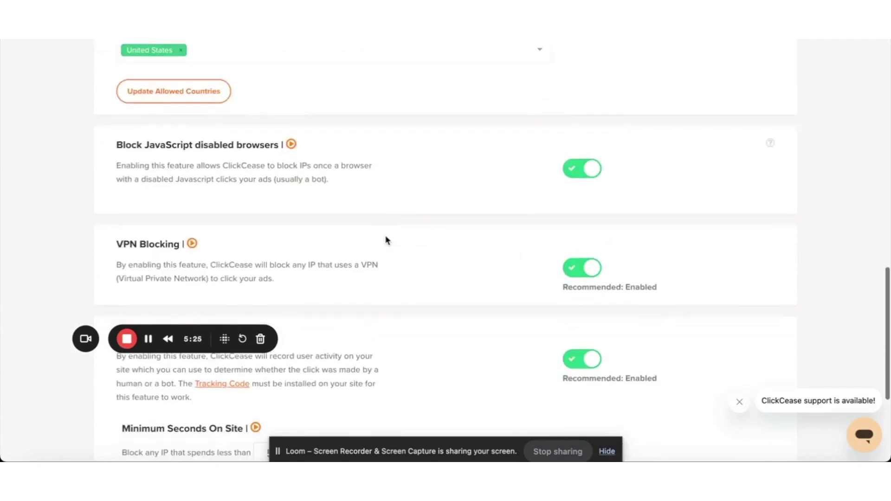
scroll(386, 239, "up", 2)
scroll(334, 213, "down", 6)
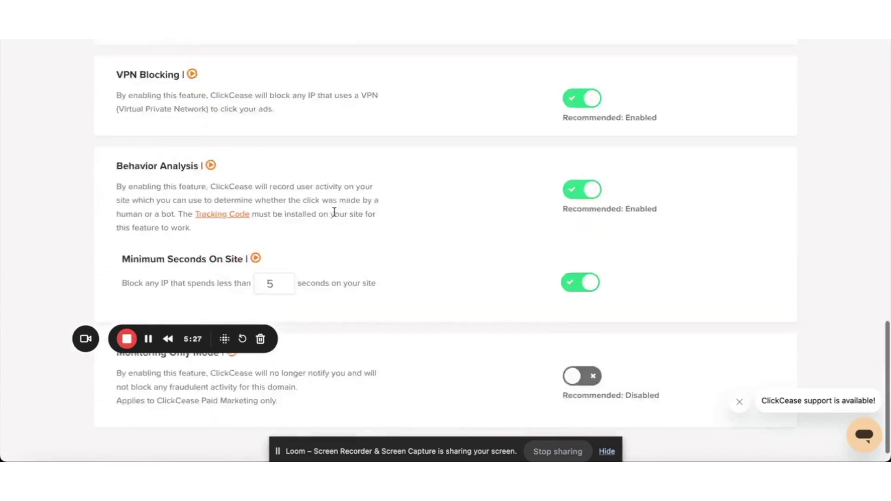
scroll(334, 212, "up", 15)
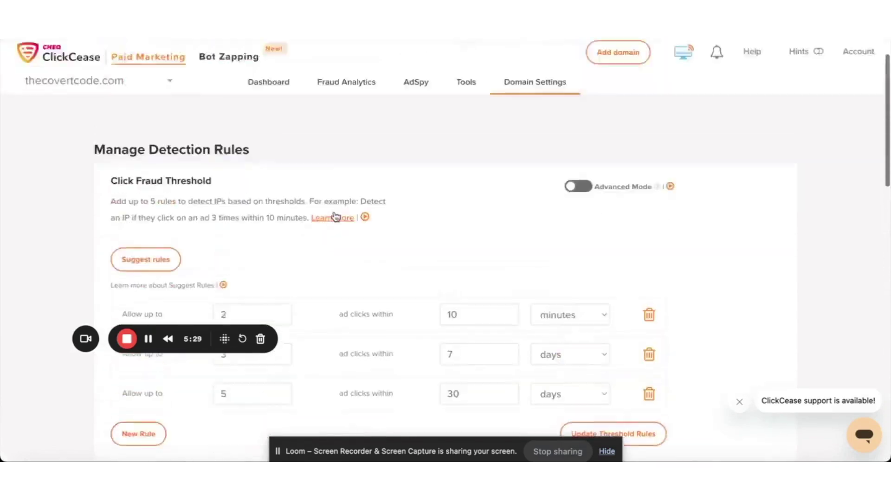
Review auto IP blocking: IPs blocked up to 90 days, exclusion list refresh rate 500.
mouse_move(534, 131)
left_click(548, 177)
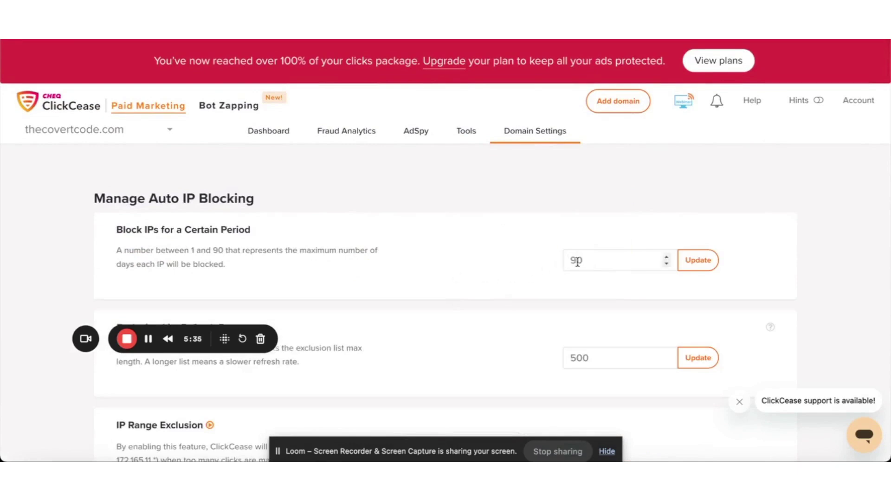
scroll(543, 274, "down", 2)
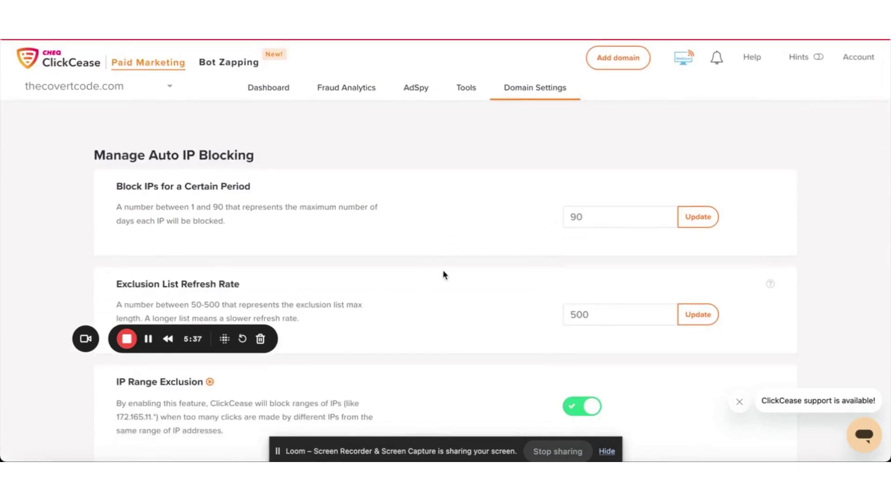
scroll(443, 274, "down", 2)
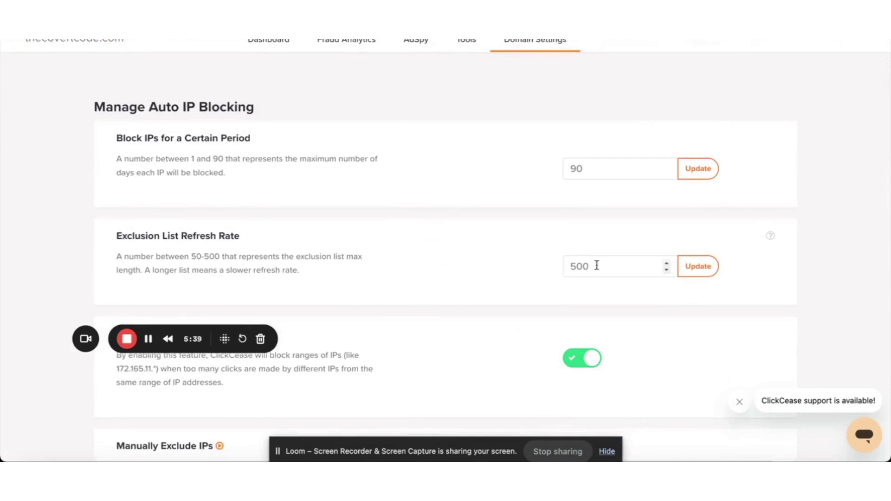
scroll(597, 265, "down", 4)
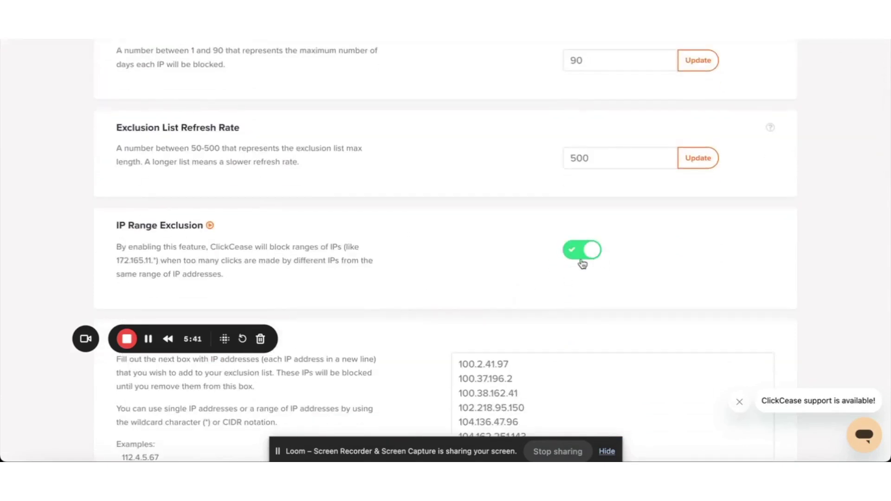
scroll(580, 258, "down", 4)
scroll(521, 258, "down", 5)
scroll(400, 246, "down", 20)
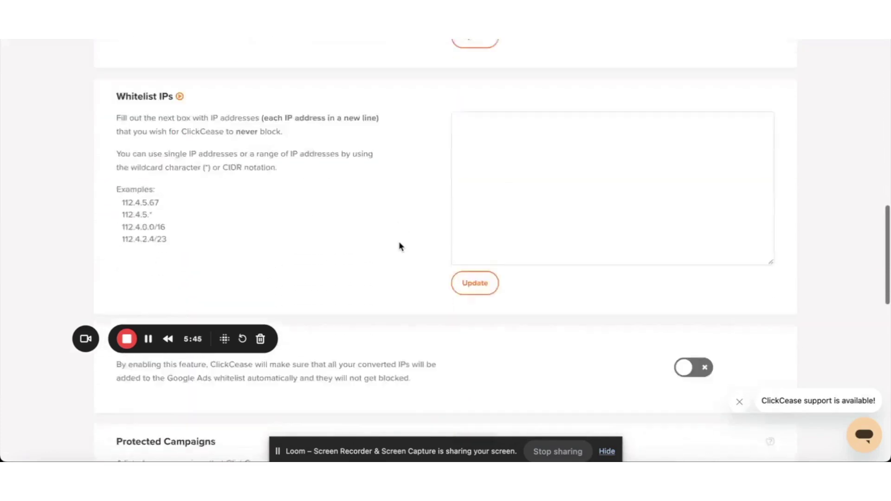
scroll(400, 246, "down", 15)
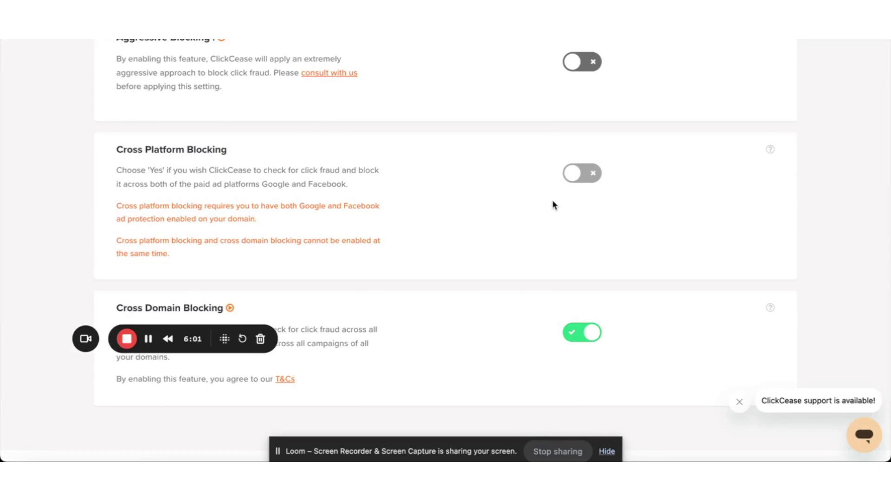
scroll(531, 219, "up", 20)
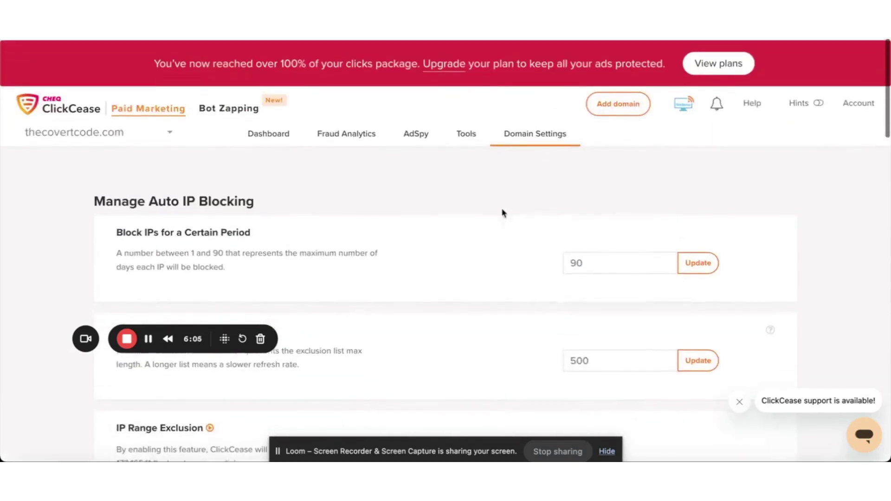
Keep thecovertcode.com selected and show the Fraud Analytics choices for Google, Microsoft and Facebook Ads.
left_click(133, 131)
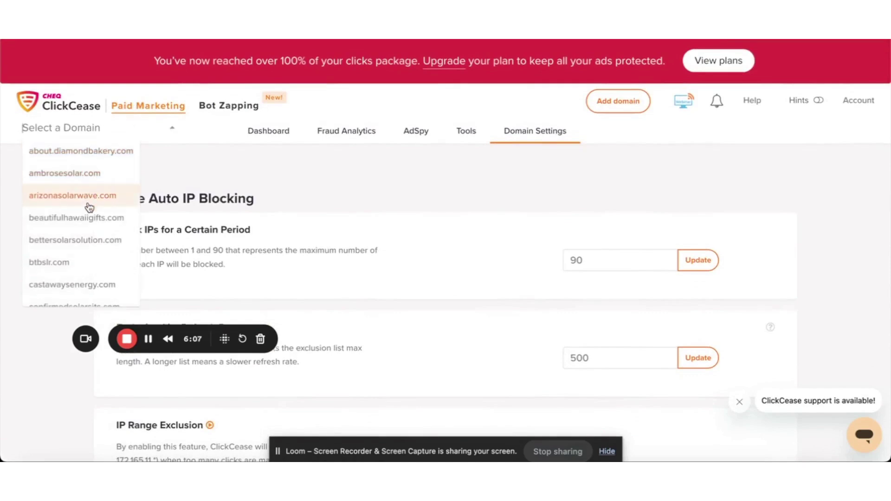
left_click(324, 236)
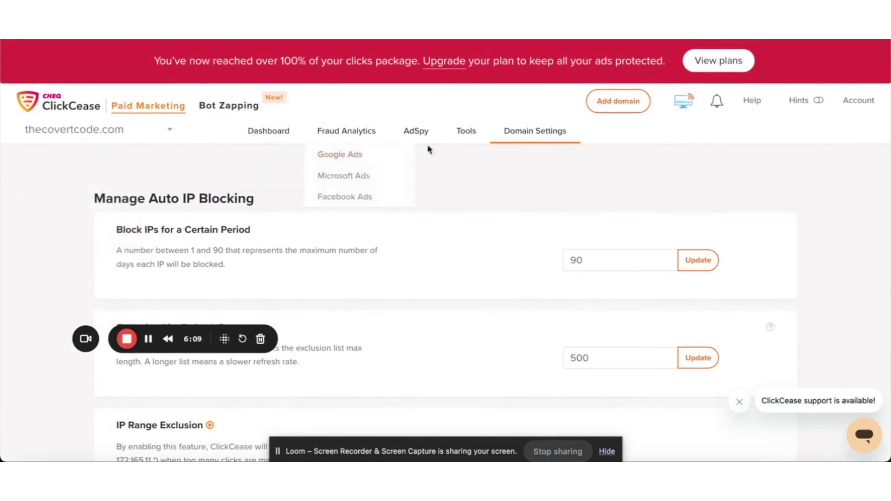
mouse_move(268, 137)
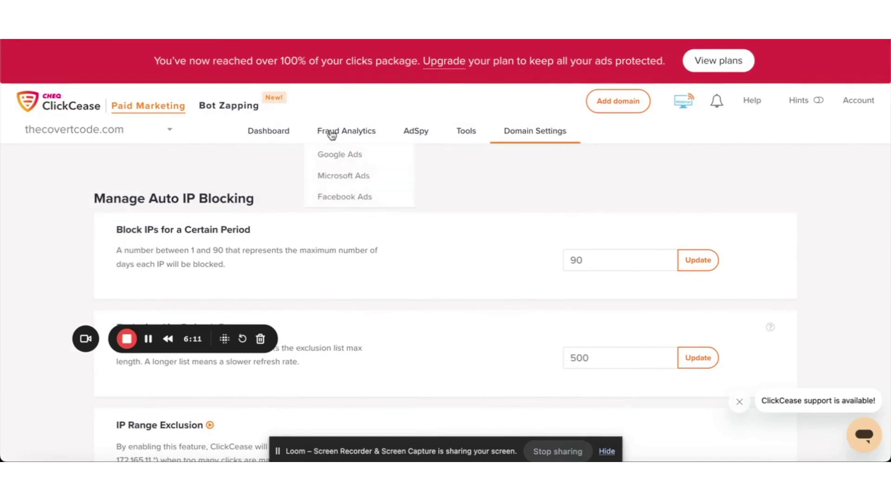